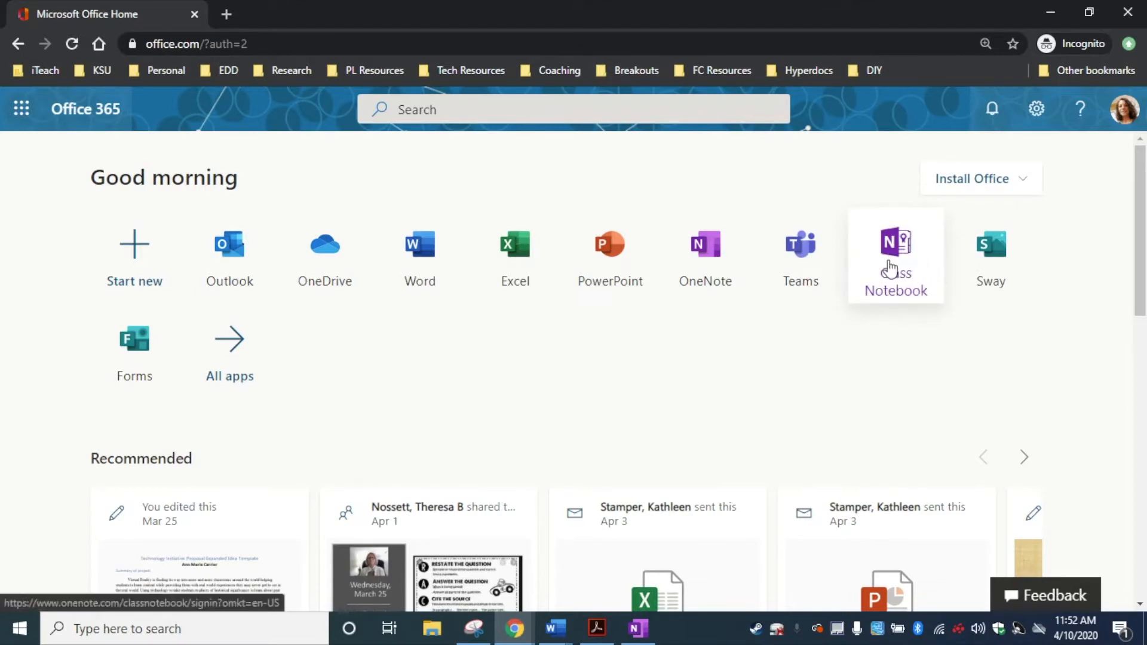
# - Open Class Notebook and start creating a class notebook named Test Class 1
pyautogui.click(890, 266)
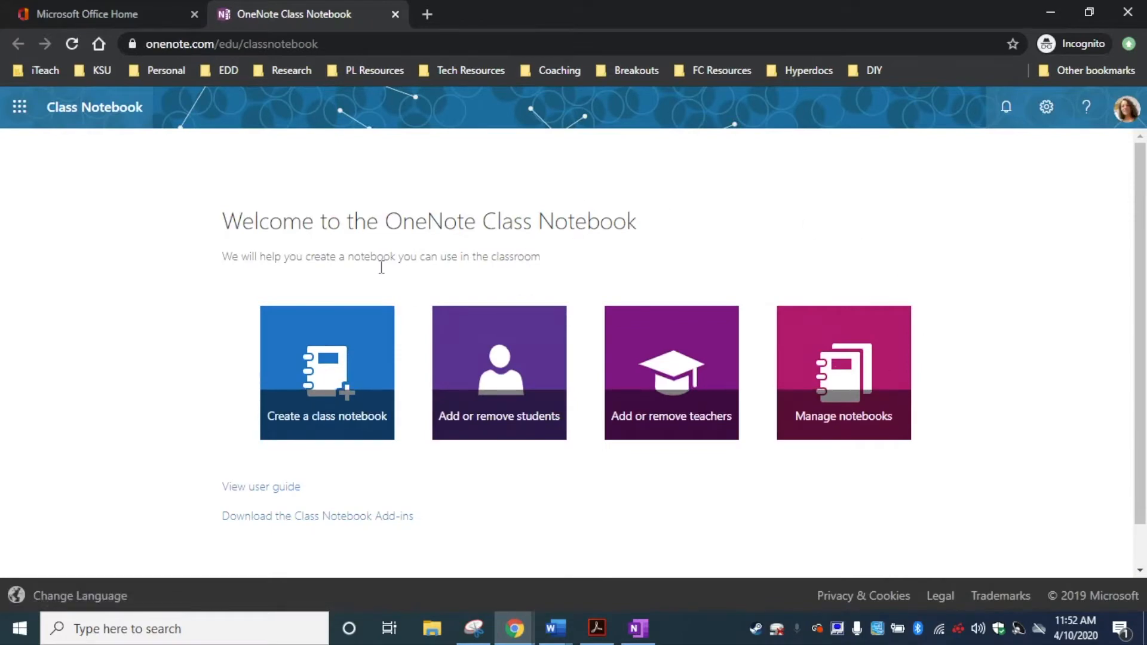
pyautogui.click(330, 389)
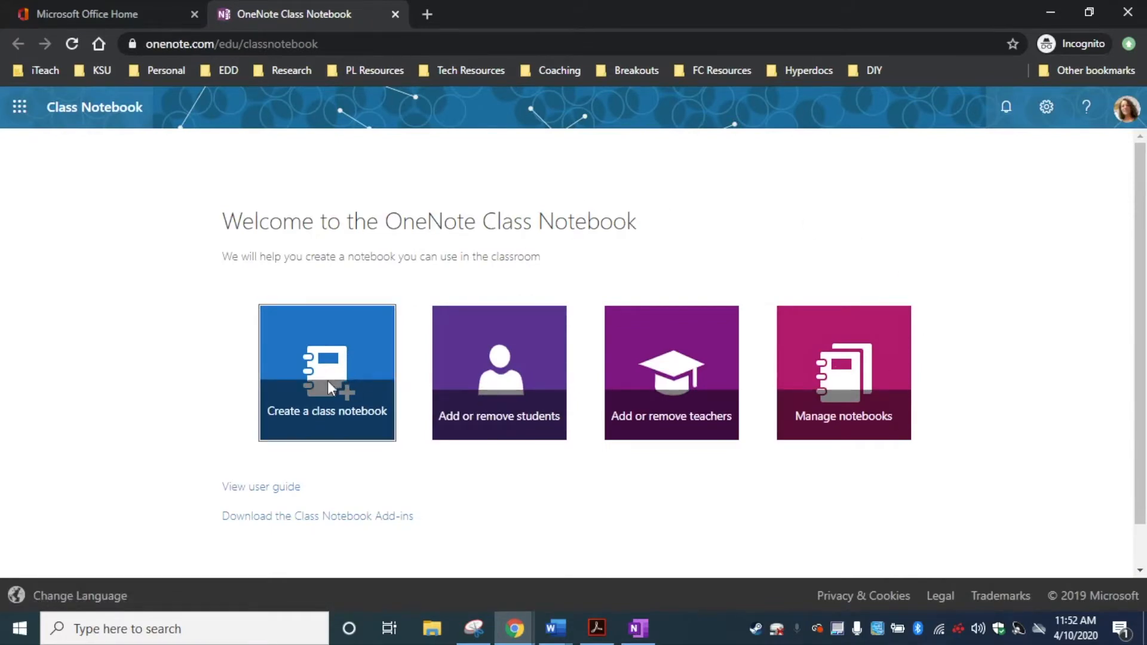
pyautogui.click(369, 302)
pyautogui.write('Test Class 1')
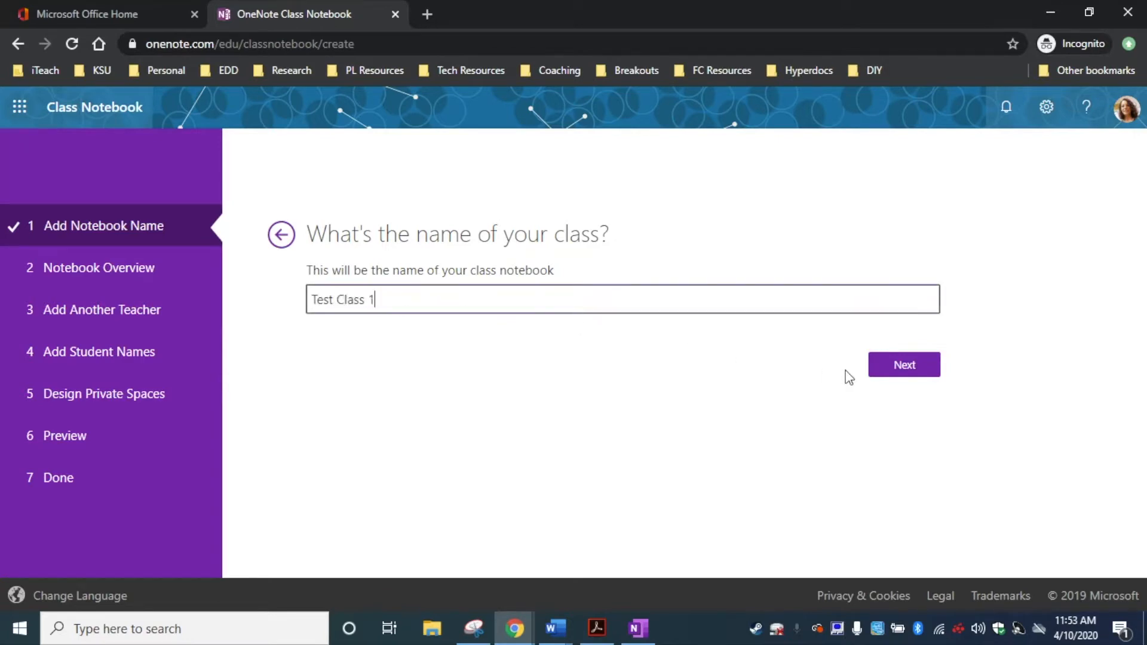
pyautogui.click(904, 364)
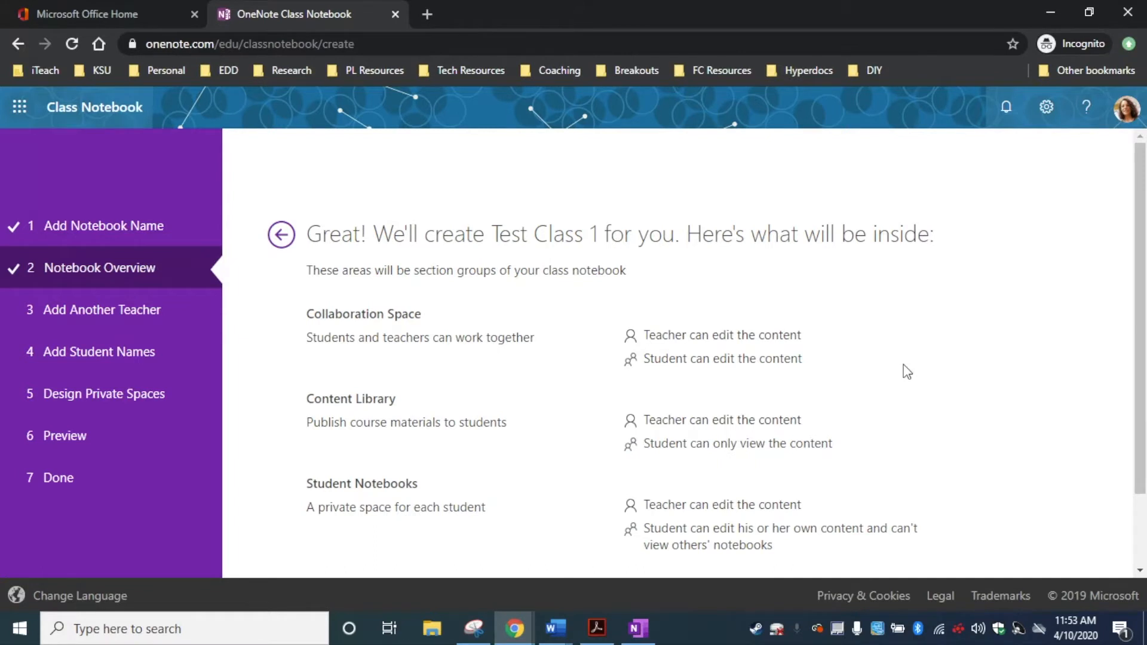
# - Accept the notebook overview and continue without adding another teacher or any students
pyautogui.scroll(-1, 907, 372)
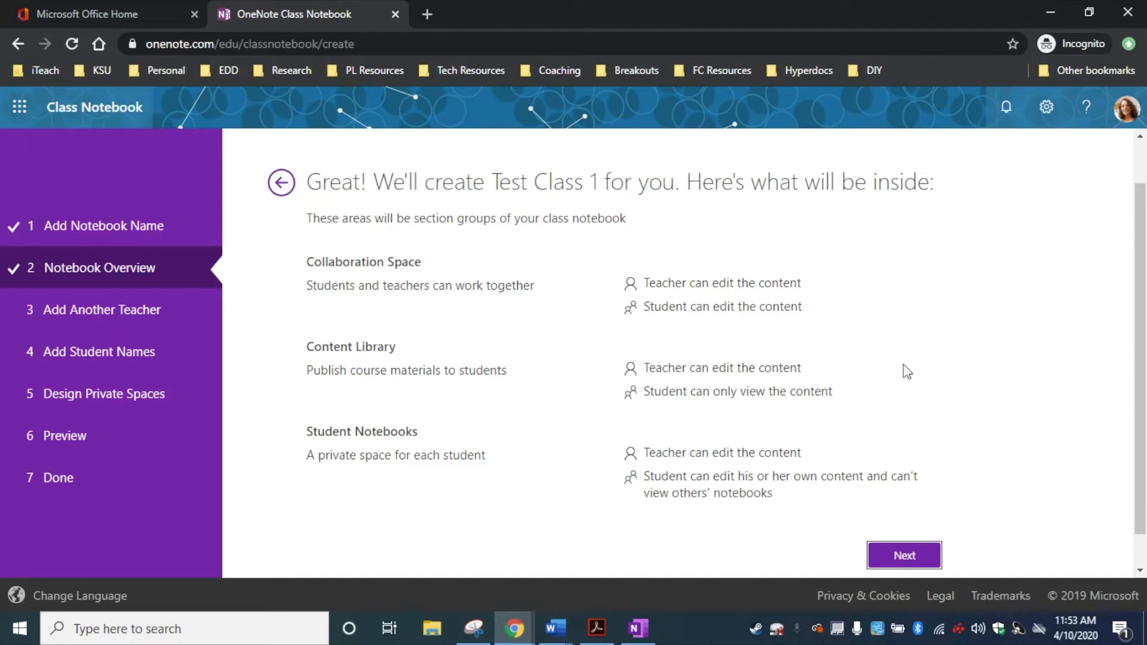
pyautogui.click(905, 556)
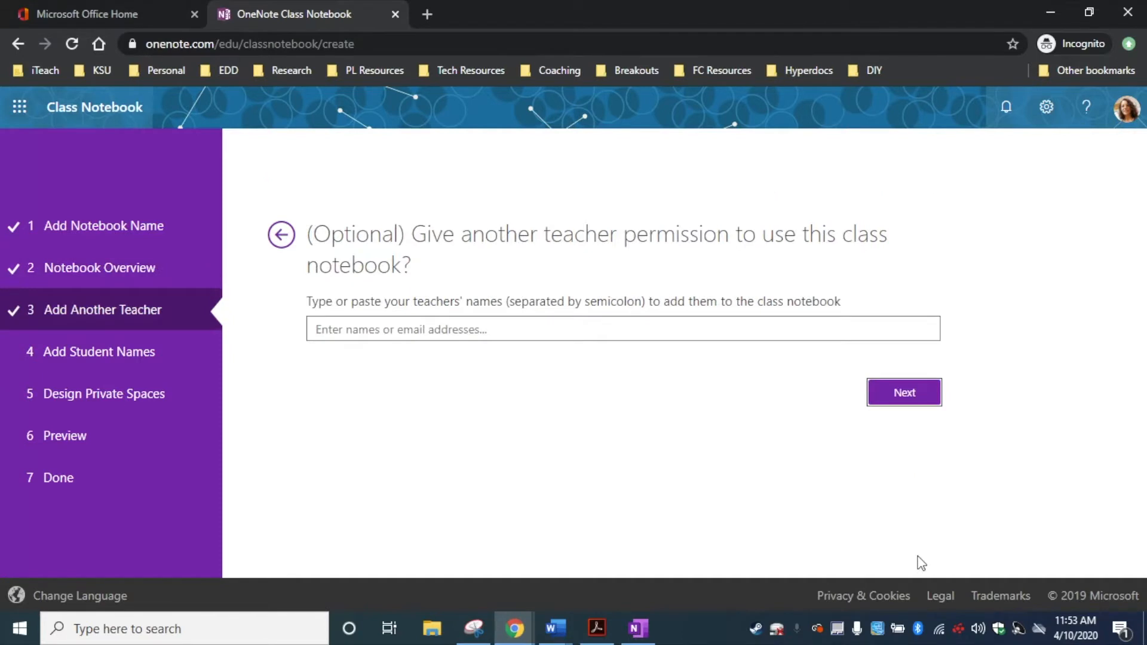
pyautogui.click(925, 399)
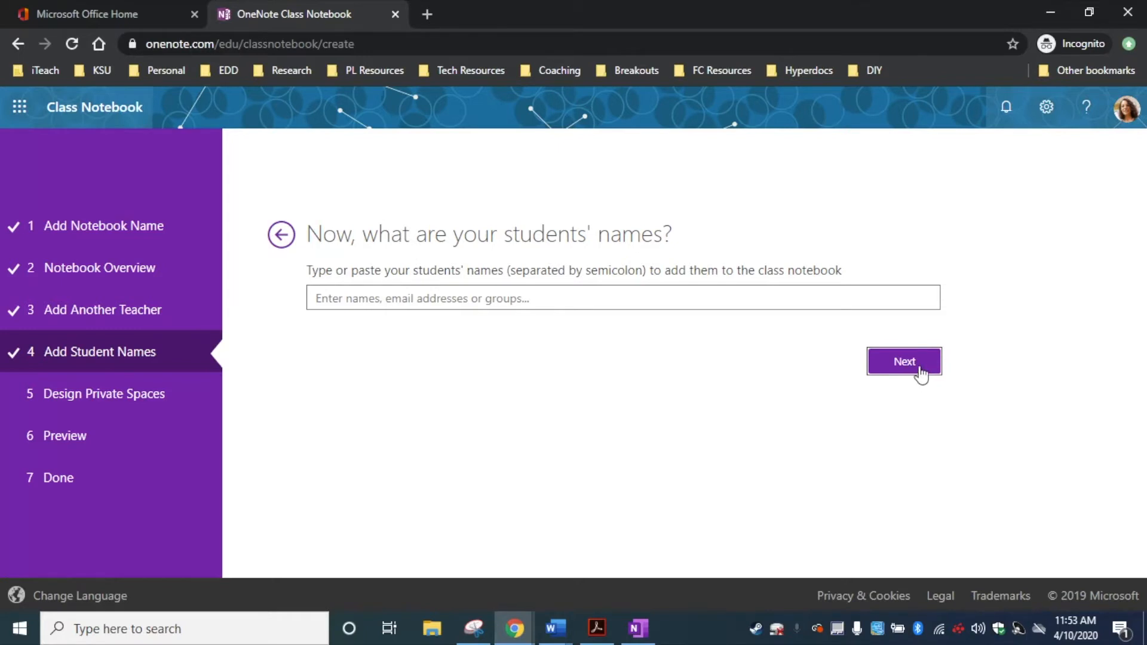
pyautogui.click(920, 370)
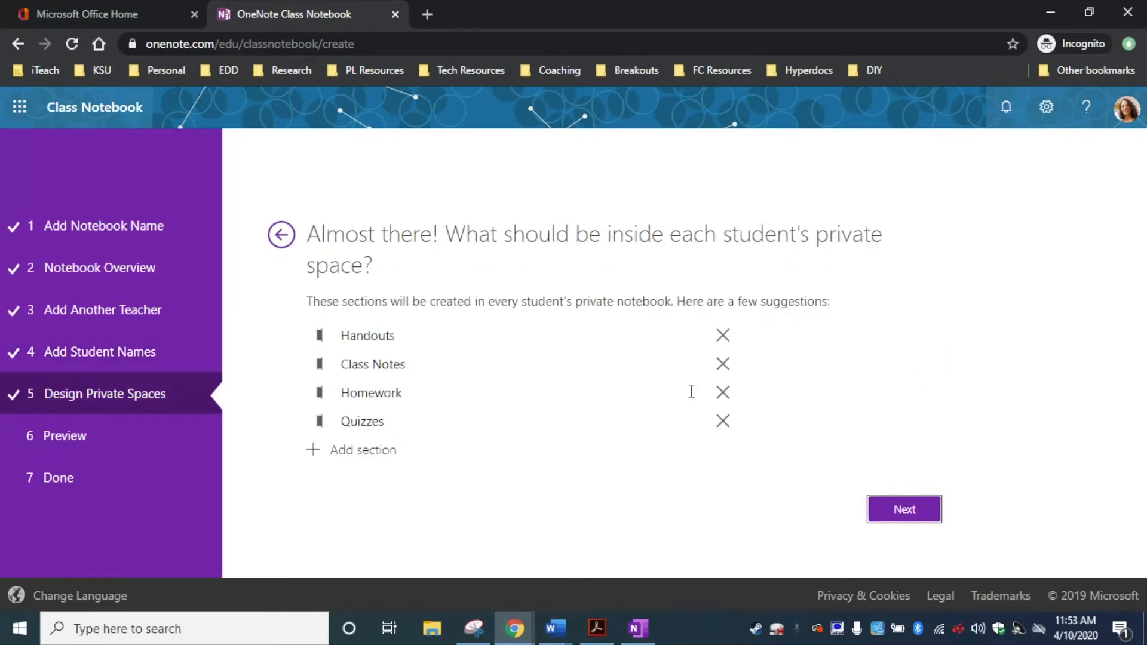
# - Rename the student sections Handouts to Projects and Class Notes to Unit Notes
pyautogui.click(417, 341)
pyautogui.moveTo(416, 341); pyautogui.dragTo(315, 346)
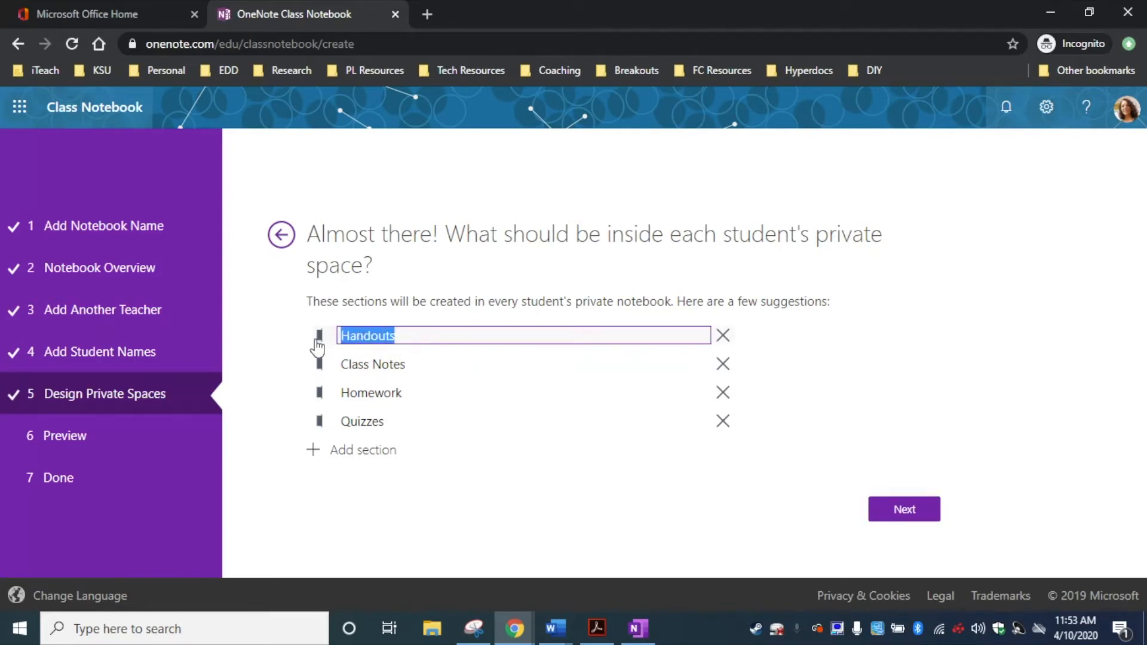
pyautogui.write('Proj')
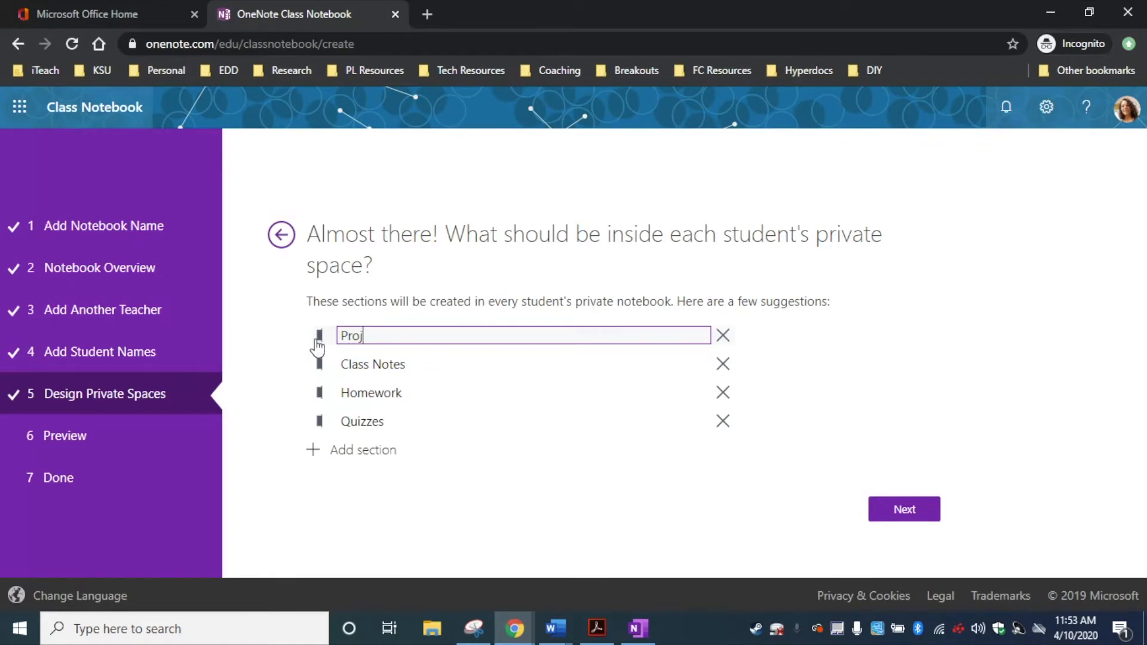
pyautogui.write('ects')
pyautogui.click(425, 364)
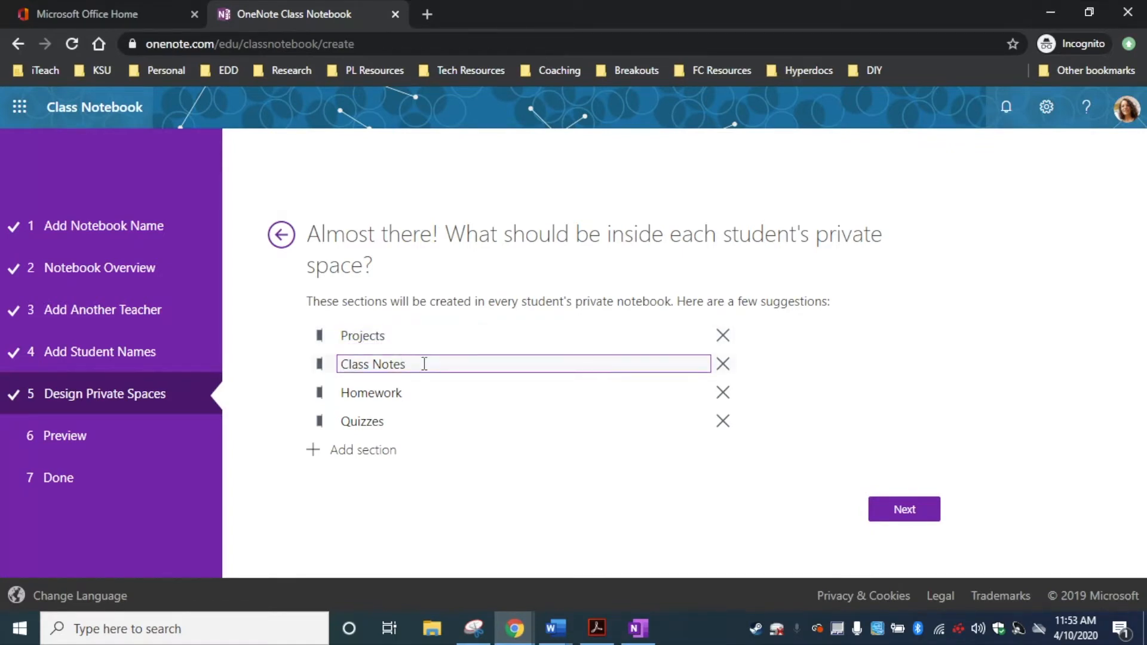
pyautogui.moveTo(424, 364); pyautogui.dragTo(338, 366)
pyautogui.write('Unit Notes')
# - Rename the Quizzes student section to Quizzes and TEsts
pyautogui.click(422, 394)
pyautogui.click(459, 417)
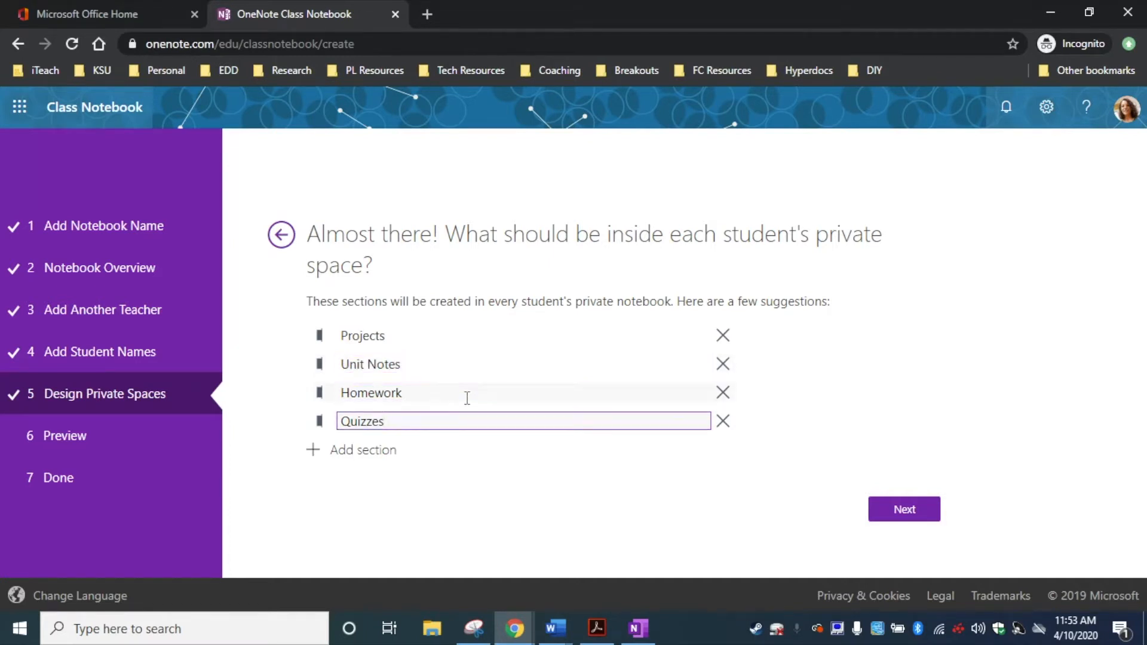
pyautogui.click(462, 392)
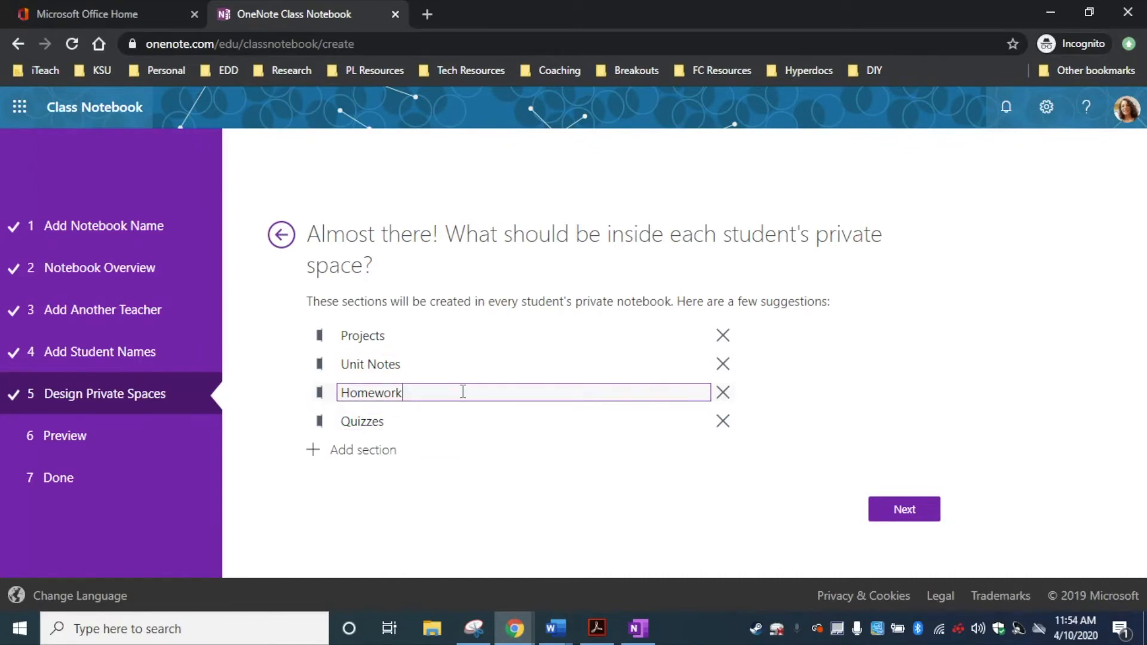
pyautogui.click(399, 423)
pyautogui.write('and TEsts')
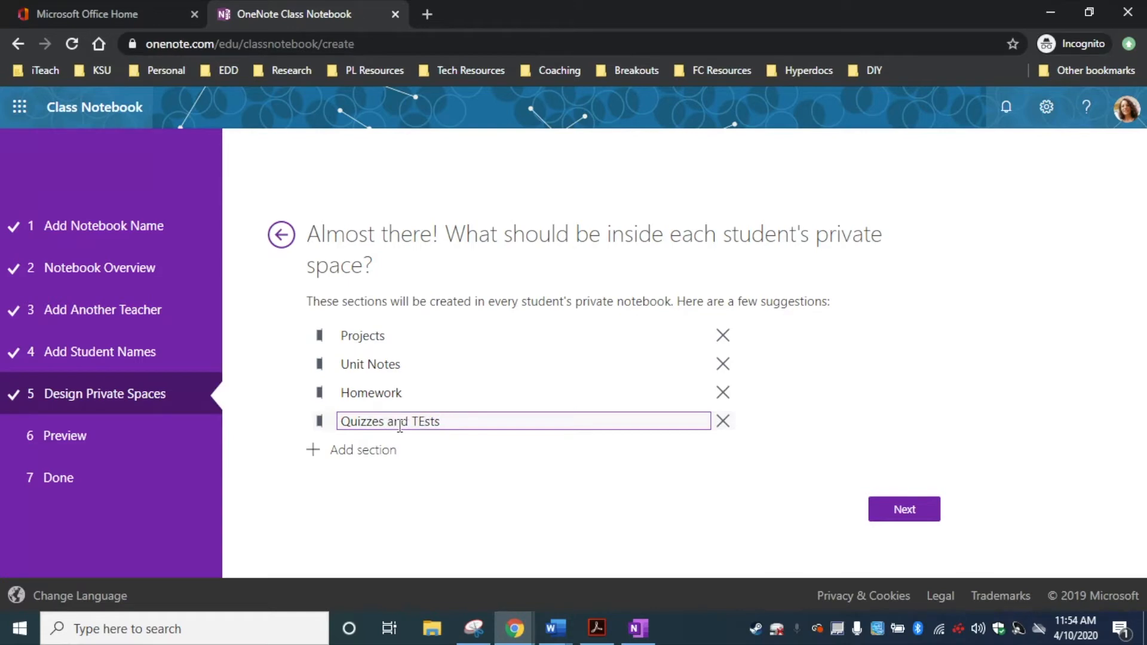
# - Add a student section named Questions and continue to the notebook preview
pyautogui.click(390, 454)
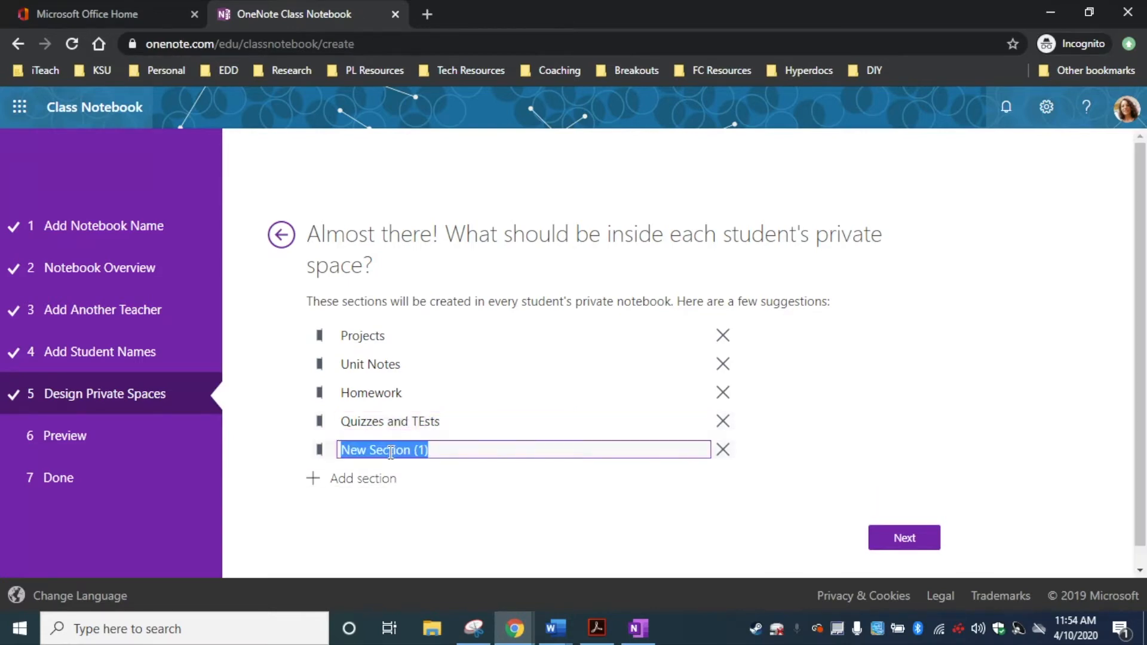
pyautogui.write('Questions')
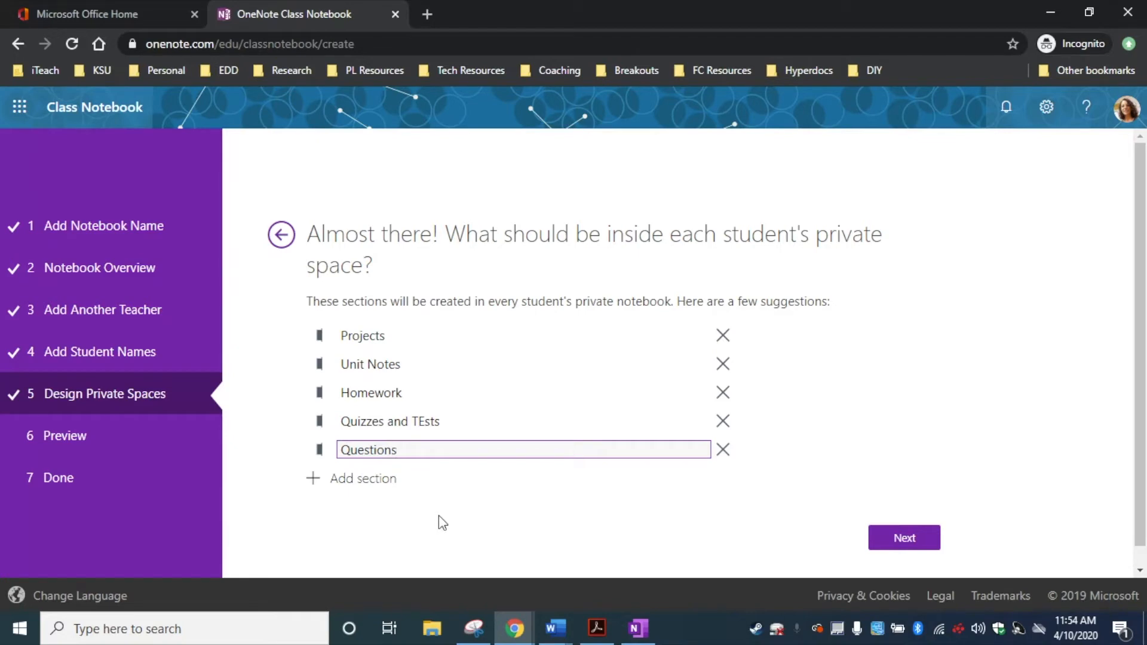
pyautogui.click(879, 543)
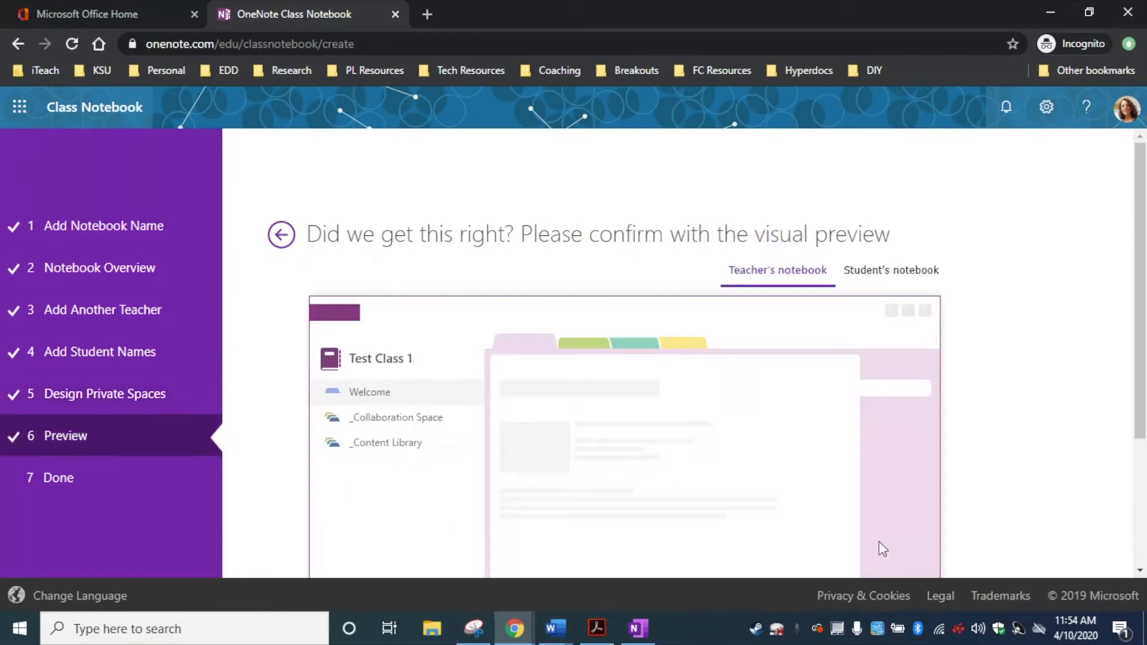
# - Check the teacher's and student's notebook previews and create the class notebook
pyautogui.scroll(-2, 880, 546)
pyautogui.scroll(1, 881, 545)
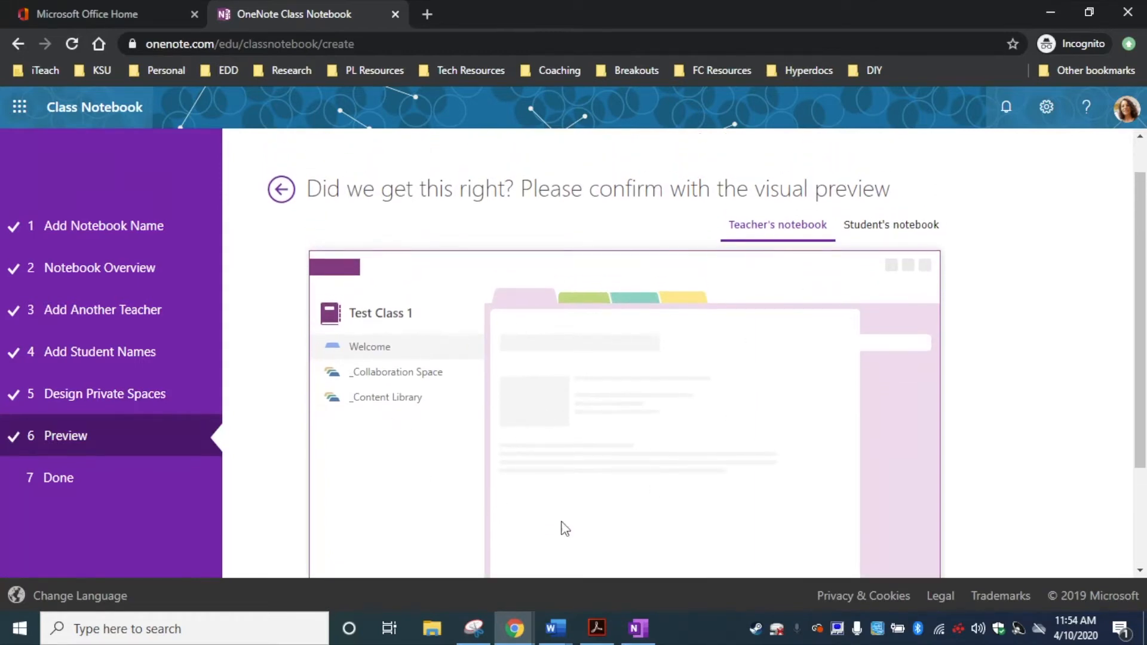
pyautogui.click(926, 225)
pyautogui.scroll(-2, 599, 345)
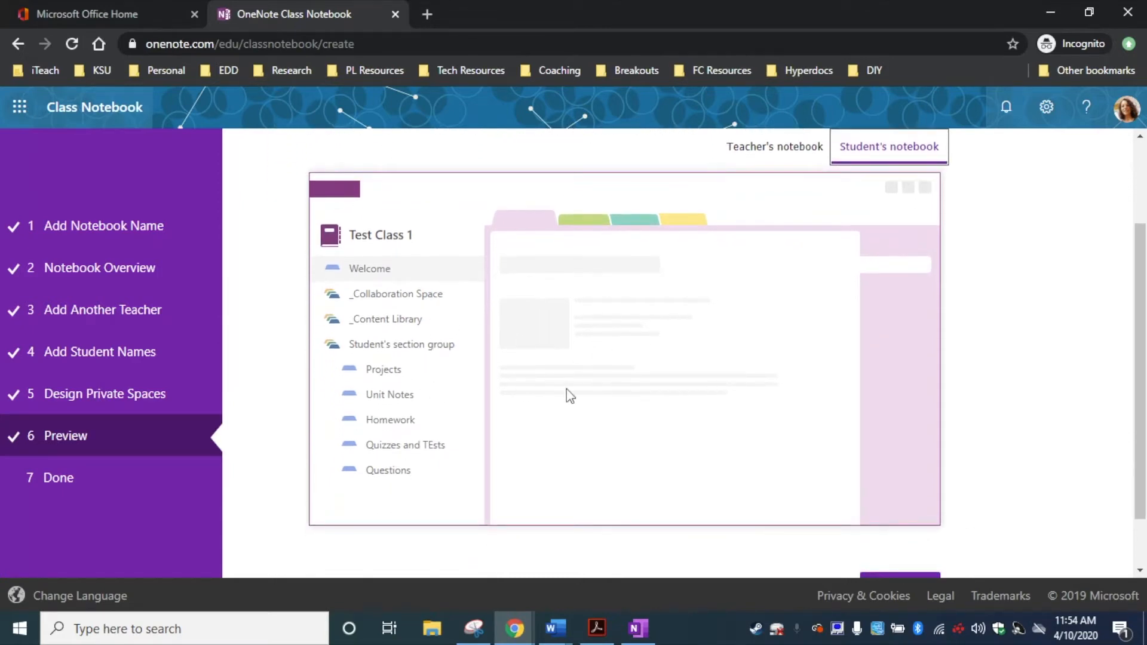
pyautogui.scroll(-1, 629, 392)
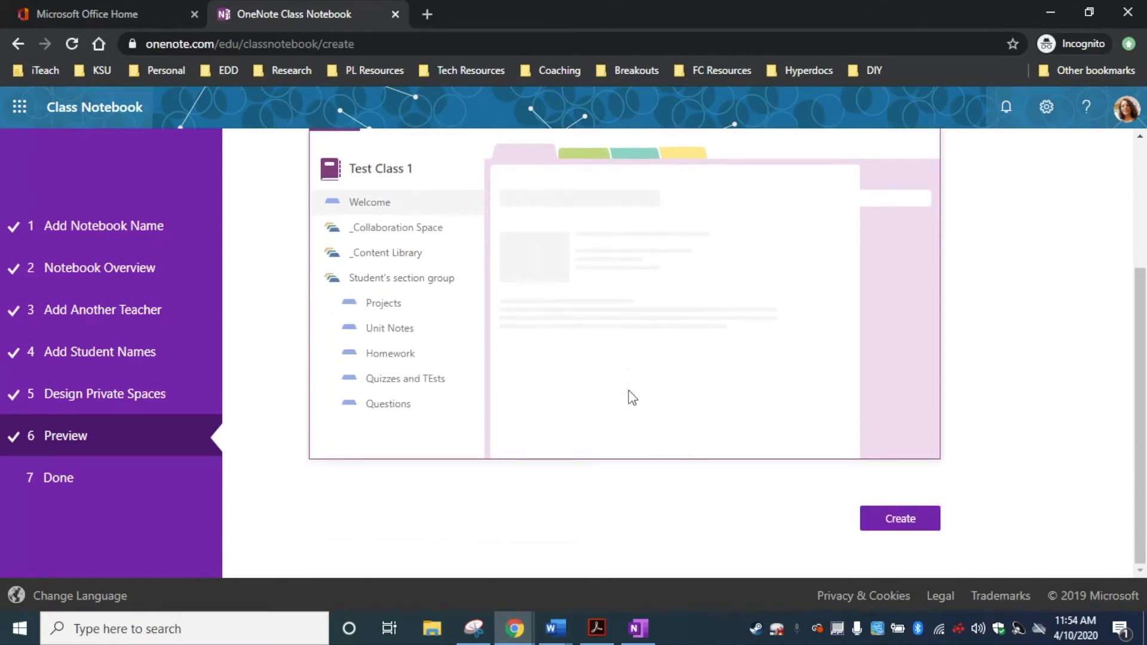
pyautogui.click(915, 519)
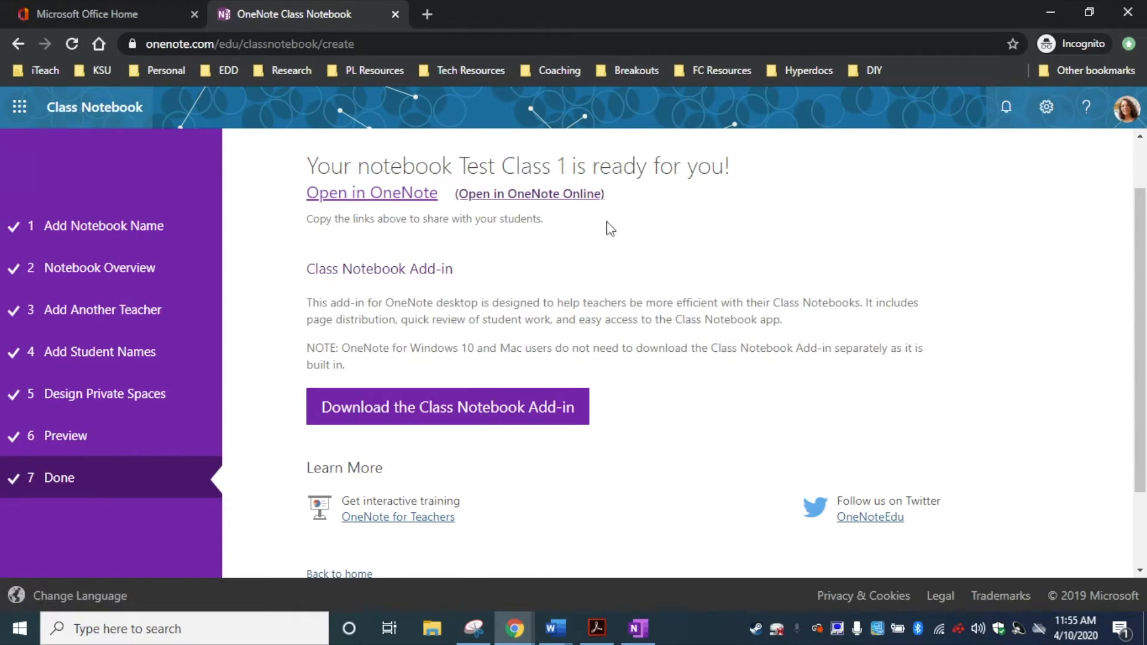
# - Open Test Class 1 in OneNote Online and copy its sharing link that lets anyone with the link edit
pyautogui.click(560, 197)
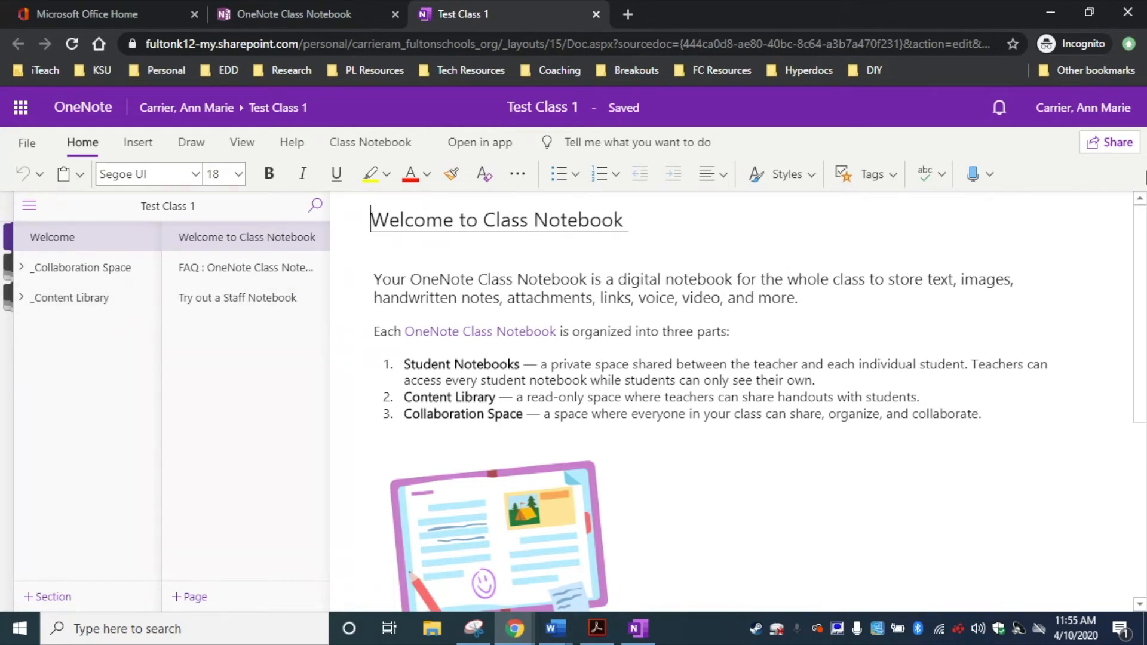
pyautogui.click(1126, 152)
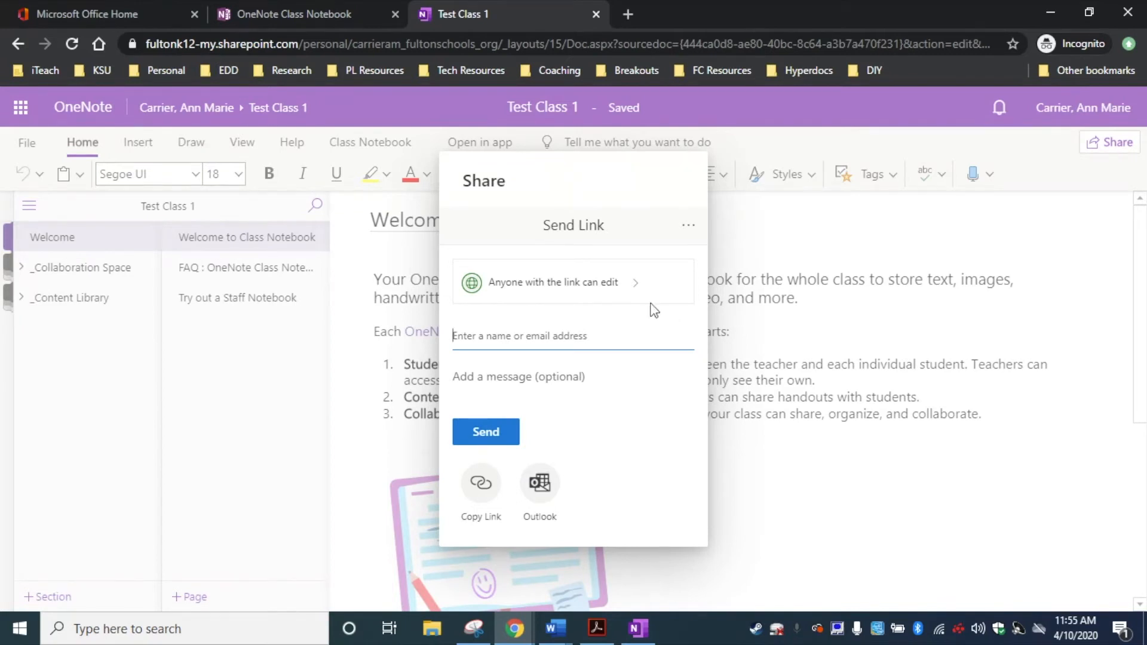
pyautogui.click(479, 494)
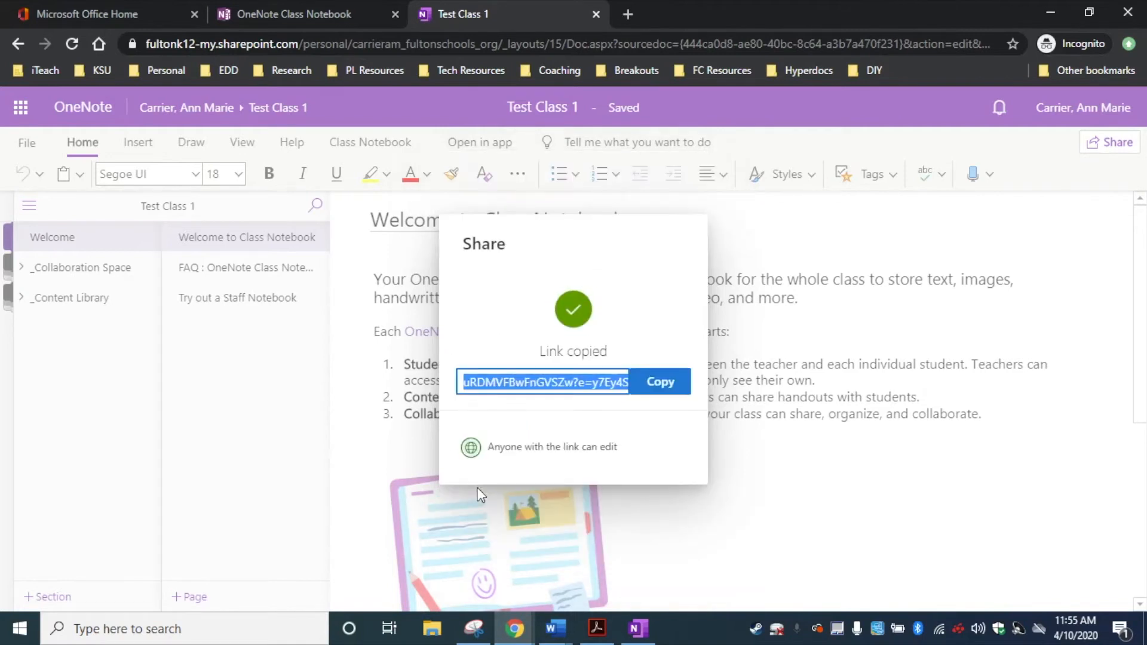
pyautogui.click(659, 392)
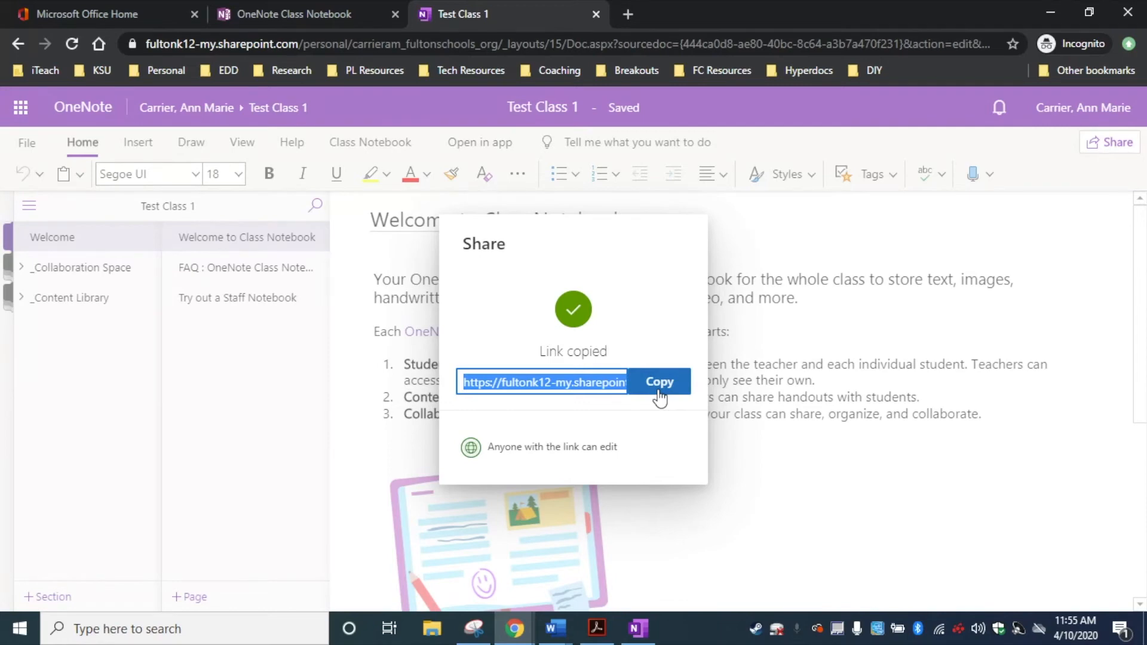
pyautogui.click(794, 248)
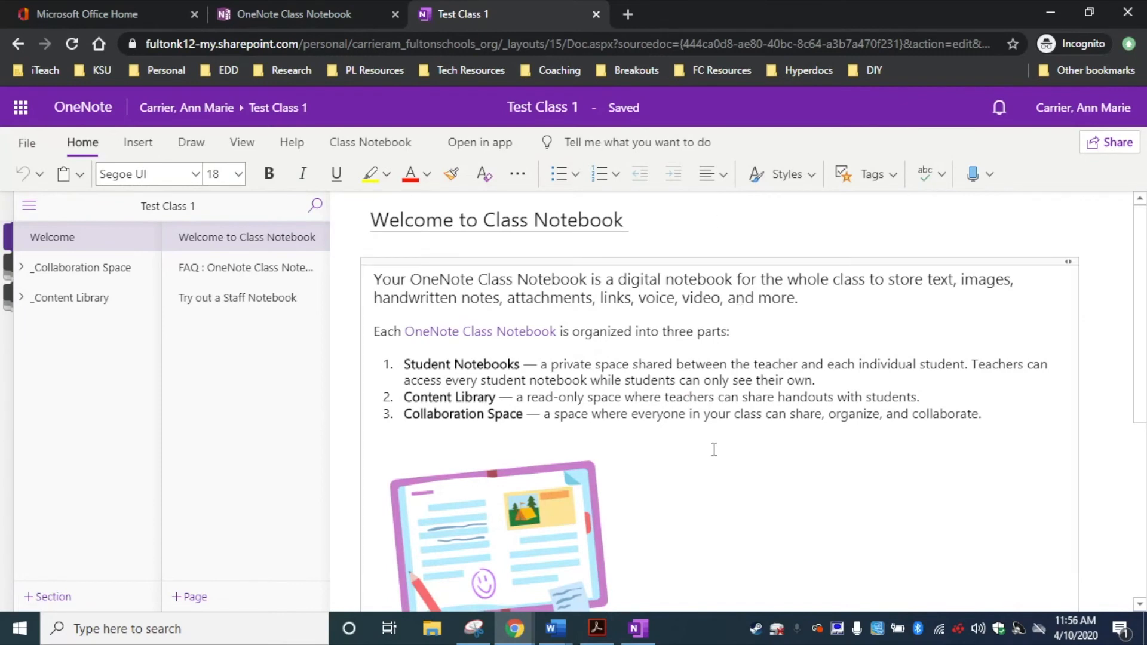
# - Switch to the OneNote desktop app
pyautogui.click(641, 634)
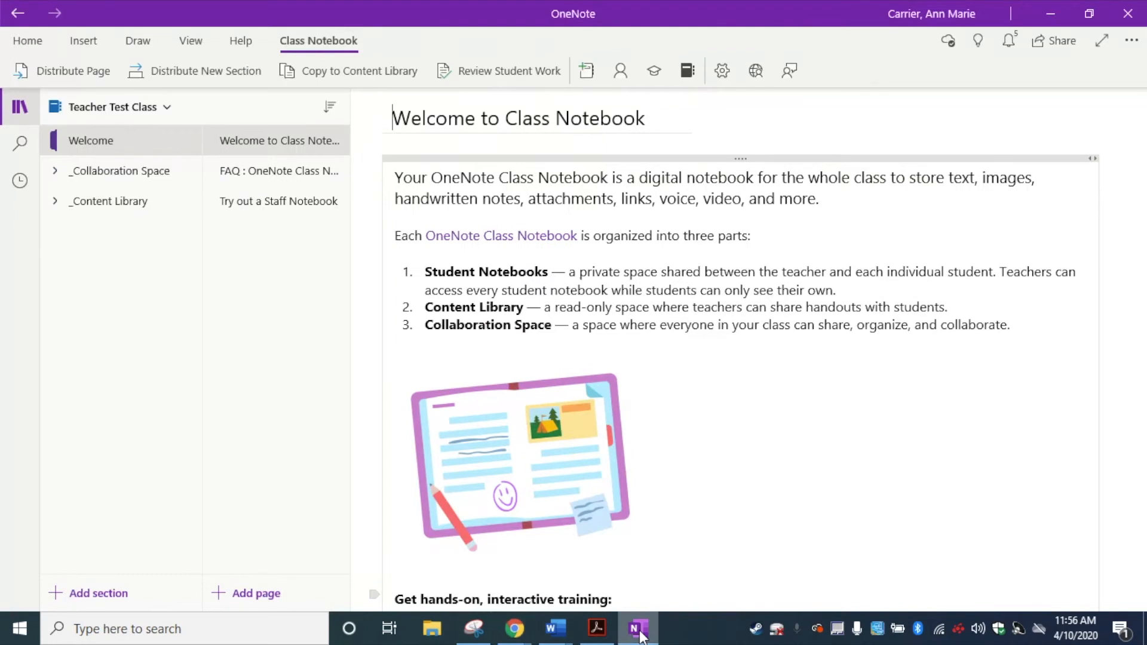